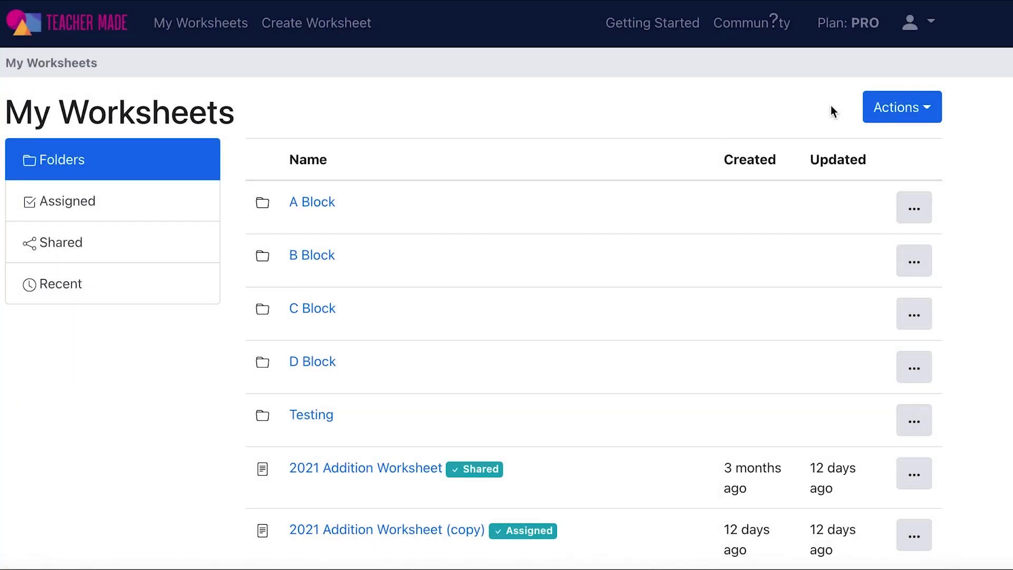
Start a new worksheet from Actions > Create Worksheet.
{"action": "left_click", "coordinate": [921, 120]}
{"action": "left_click", "coordinate": [918, 146]}
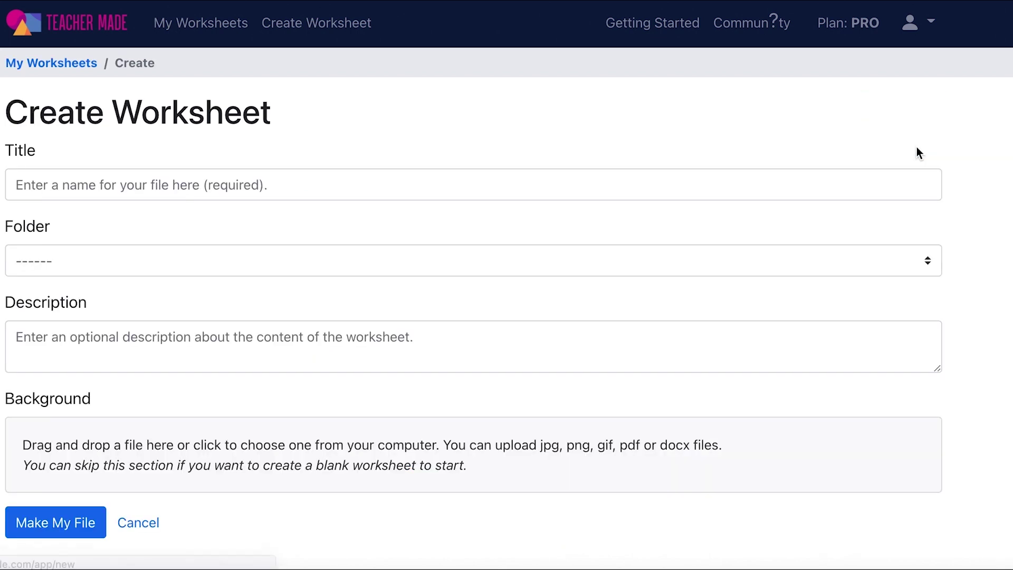
{"action": "left_click", "coordinate": [318, 33]}
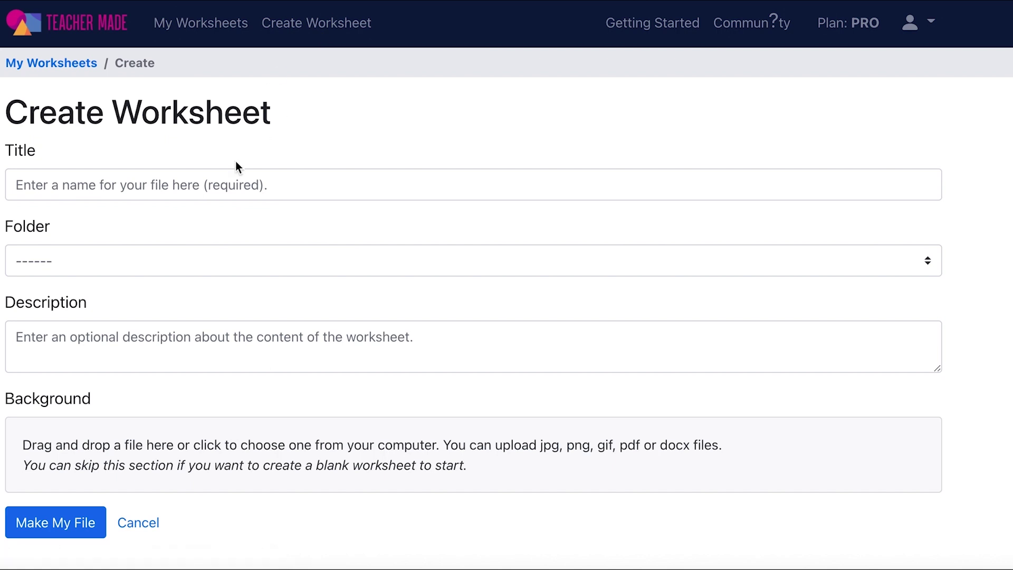
Title the worksheet 'TeacherMade' and browse for a background file.
{"action": "left_click", "coordinate": [201, 181]}
{"action": "left_click", "coordinate": [173, 221]}
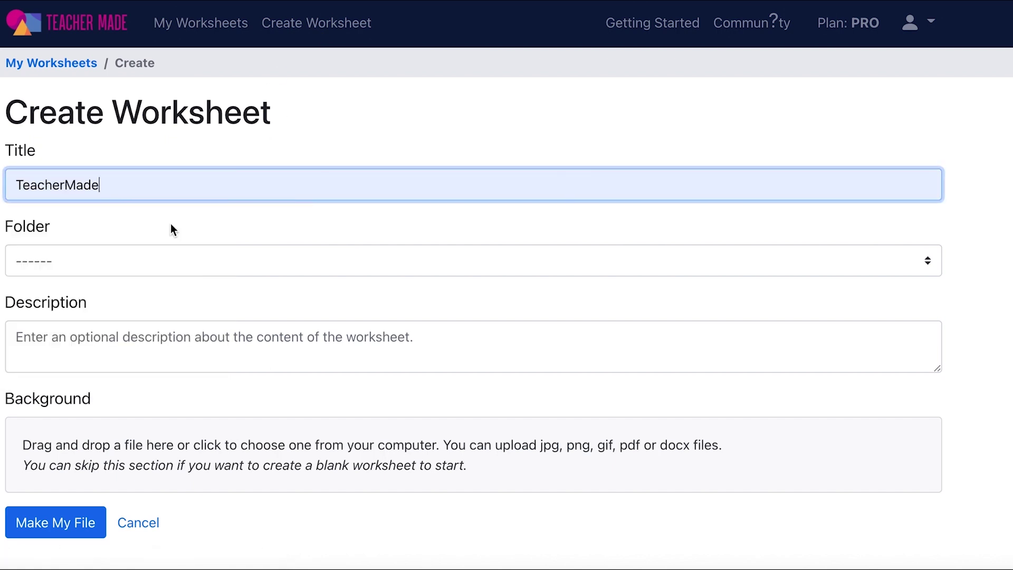
{"action": "left_click", "coordinate": [76, 448]}
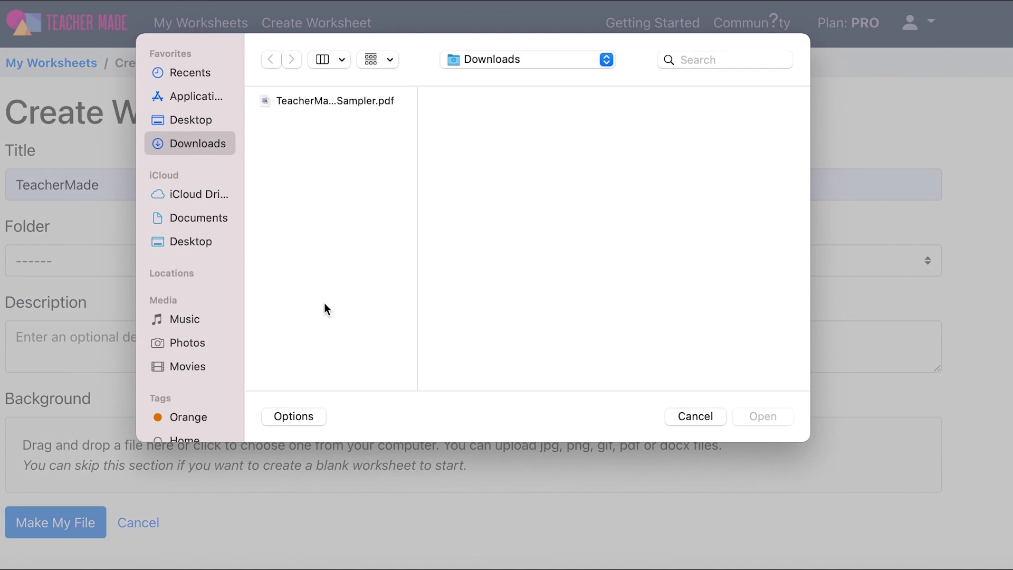
Upload TeacherMade Sampler.pdf as the worksheet background.
{"action": "left_click", "coordinate": [346, 104]}
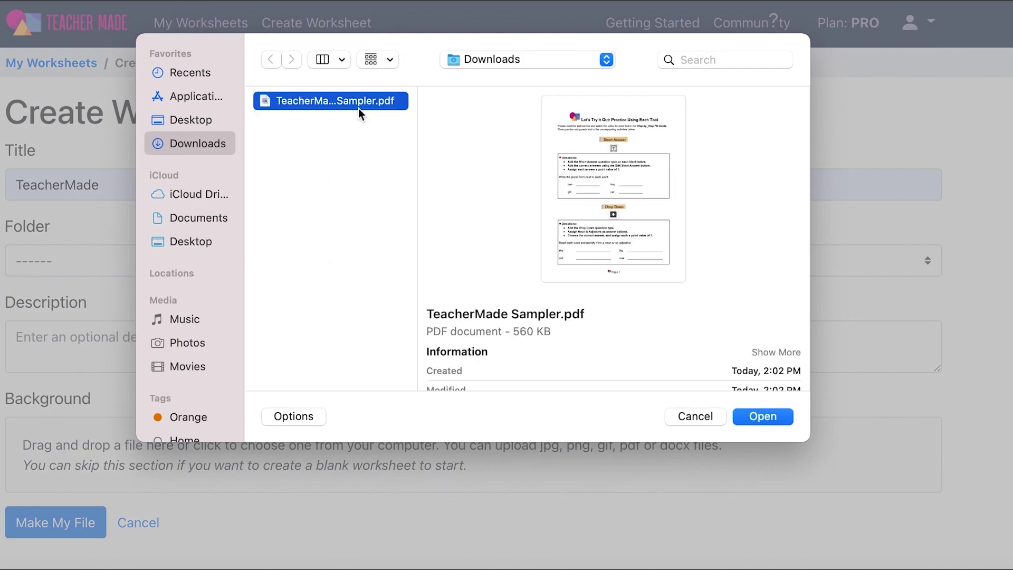
{"action": "left_click", "coordinate": [763, 416]}
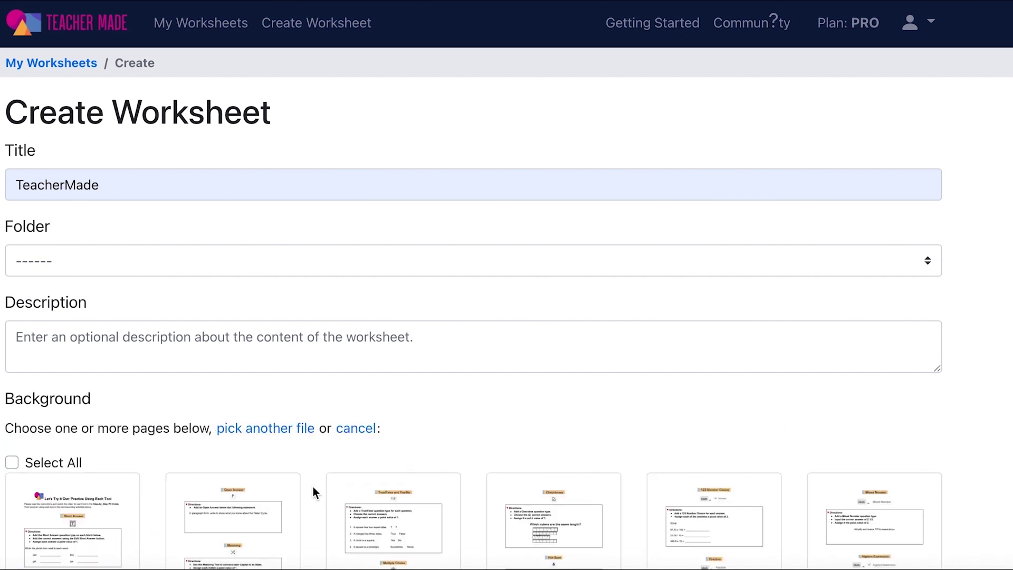
Select all twelve PDF pages and make the worksheet file.
{"action": "left_click", "coordinate": [111, 527]}
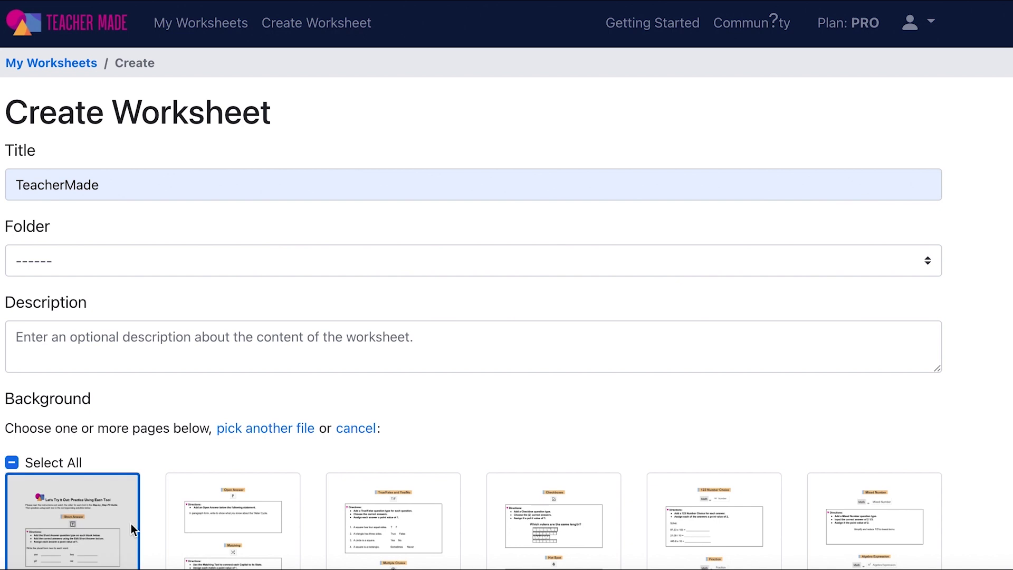
{"action": "left_click", "coordinate": [217, 524]}
{"action": "left_click", "coordinate": [375, 517]}
{"action": "scroll", "coordinate": [375, 517], "scroll_direction": "down", "scroll_amount": 3}
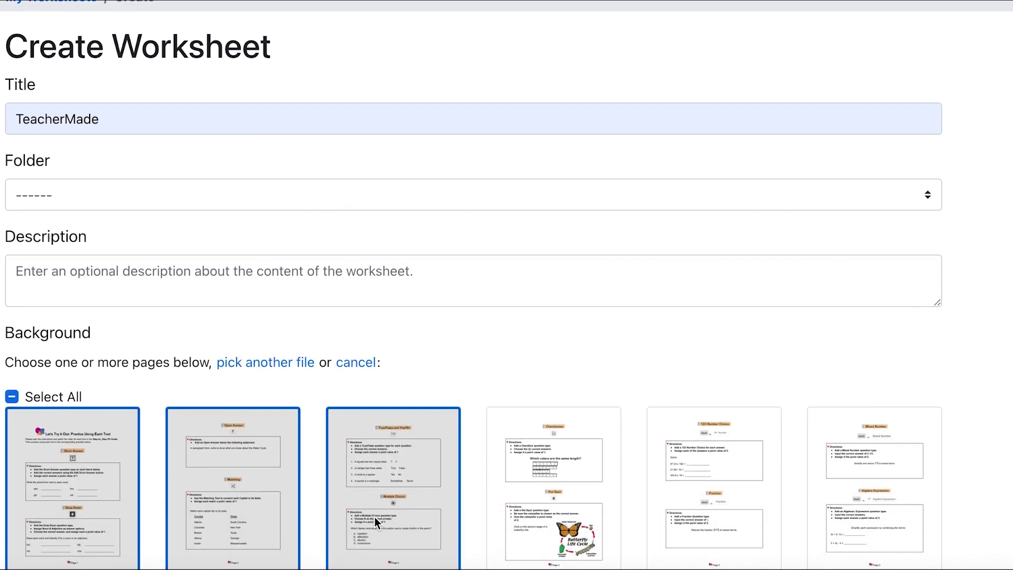
{"action": "scroll", "coordinate": [375, 517], "scroll_direction": "down", "scroll_amount": 1}
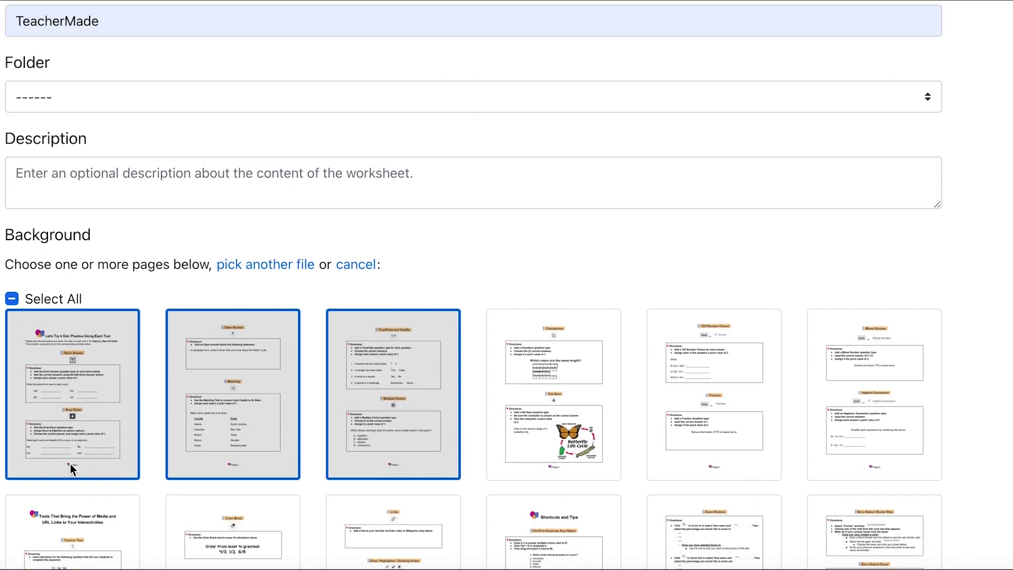
{"action": "left_click", "coordinate": [12, 299]}
{"action": "scroll", "coordinate": [12, 294], "scroll_direction": "down", "scroll_amount": 3}
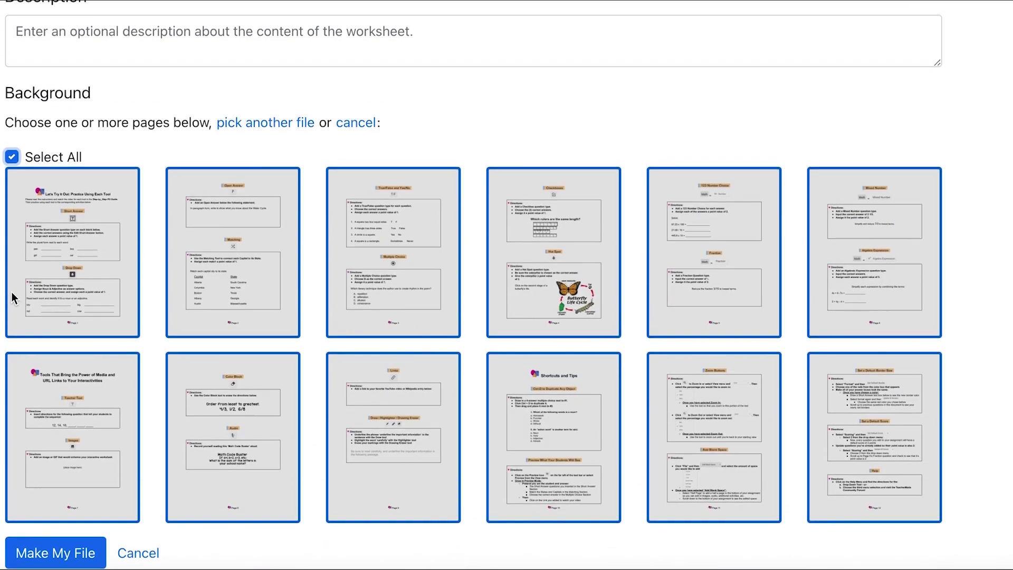
{"action": "left_click", "coordinate": [29, 557]}
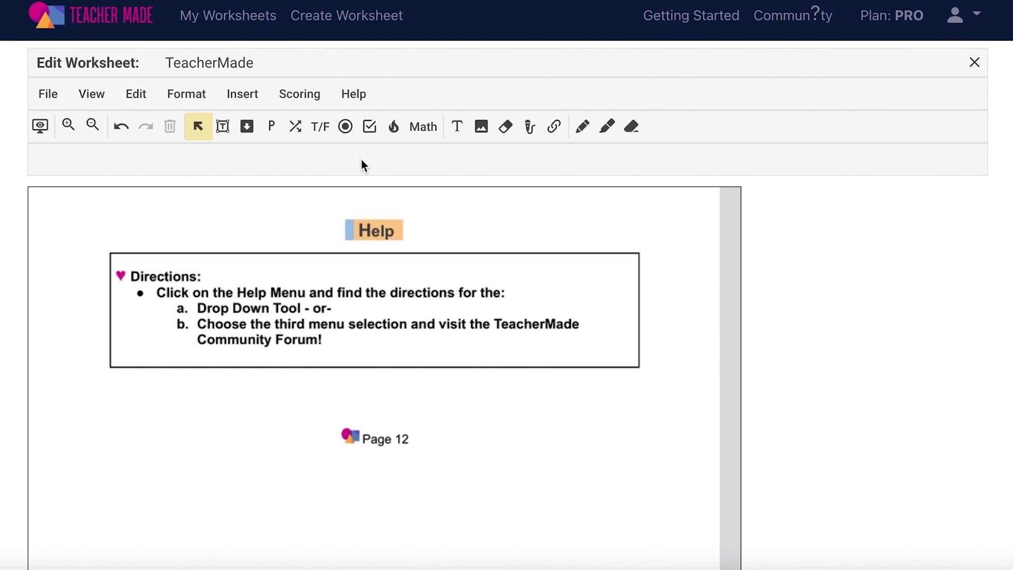
Show the Short Answer help guide and scroll down to its video.
{"action": "left_click", "coordinate": [355, 94]}
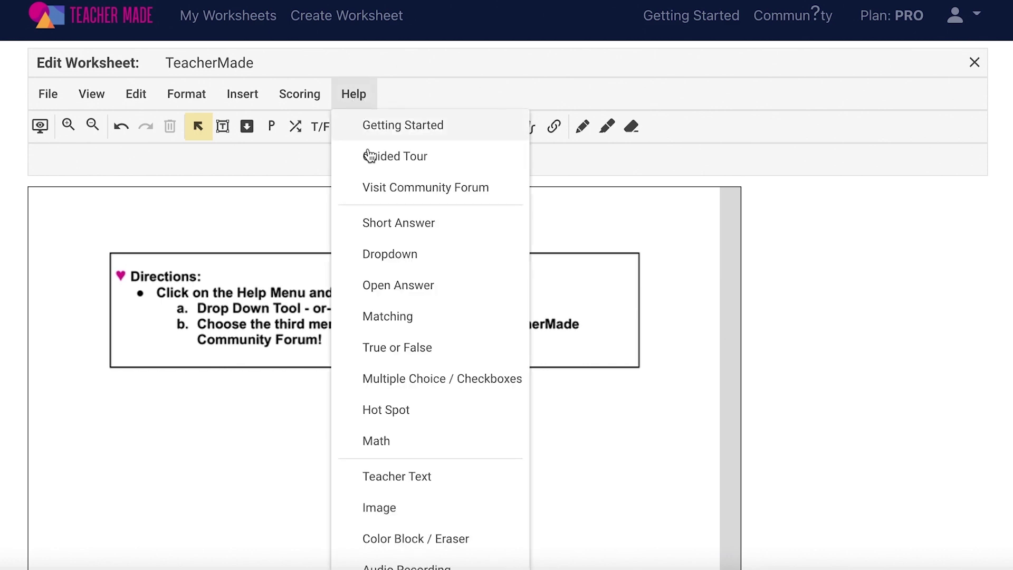
{"action": "left_click", "coordinate": [401, 224]}
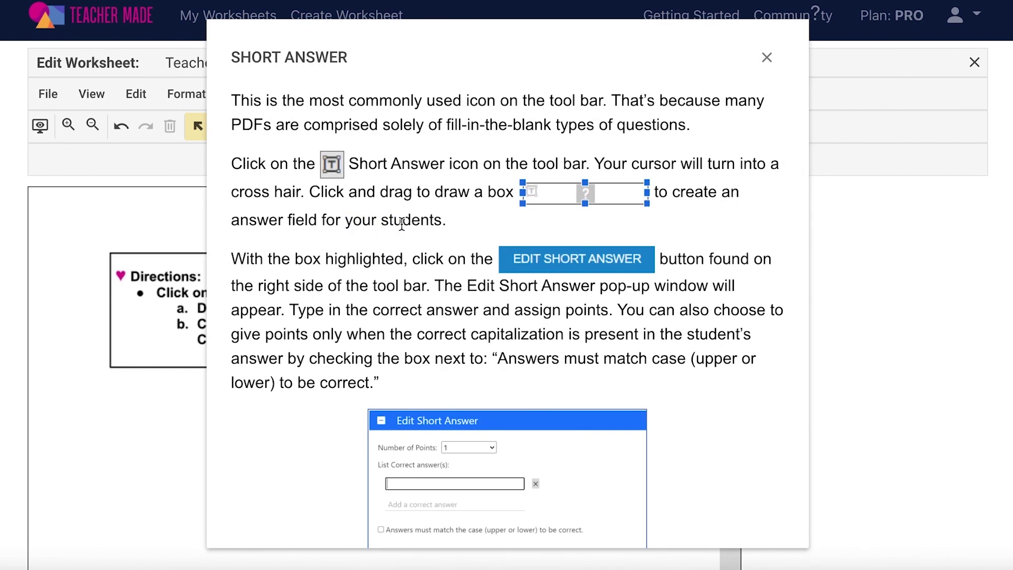
{"action": "scroll", "coordinate": [440, 286], "scroll_direction": "down", "scroll_amount": 8}
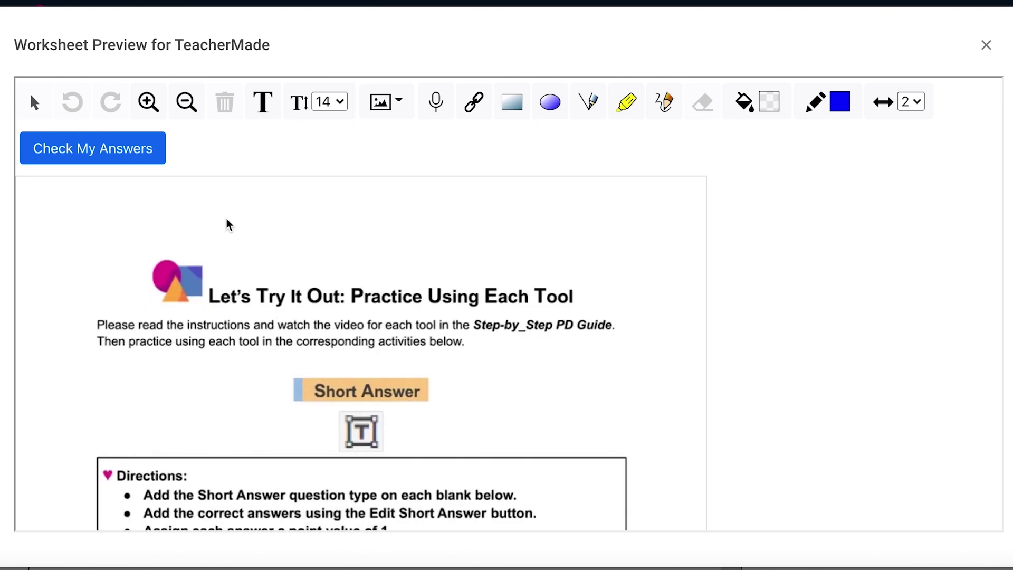
Scroll through the student Worksheet Preview, then close it to return to the editor.
{"action": "scroll", "coordinate": [240, 284], "scroll_direction": "down", "scroll_amount": 1}
{"action": "scroll", "coordinate": [240, 285], "scroll_direction": "down", "scroll_amount": 5}
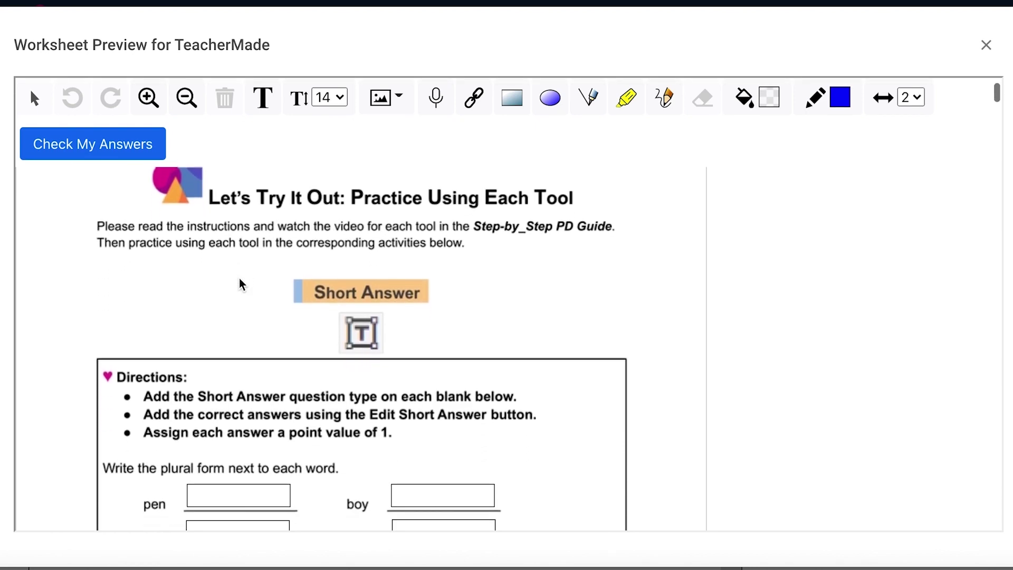
{"action": "scroll", "coordinate": [240, 285], "scroll_direction": "down", "scroll_amount": 6}
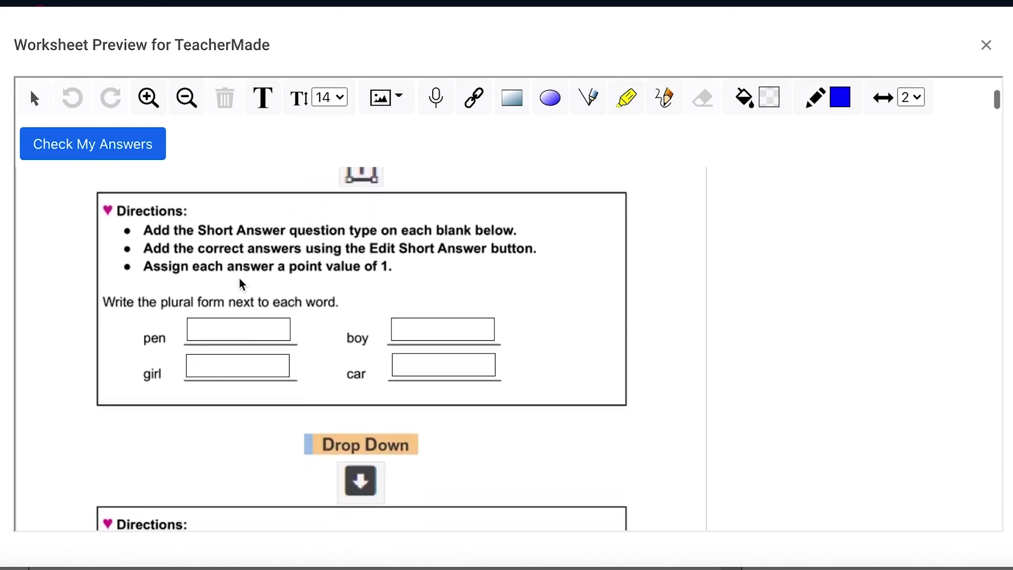
{"action": "scroll", "coordinate": [239, 278], "scroll_direction": "down", "scroll_amount": 1}
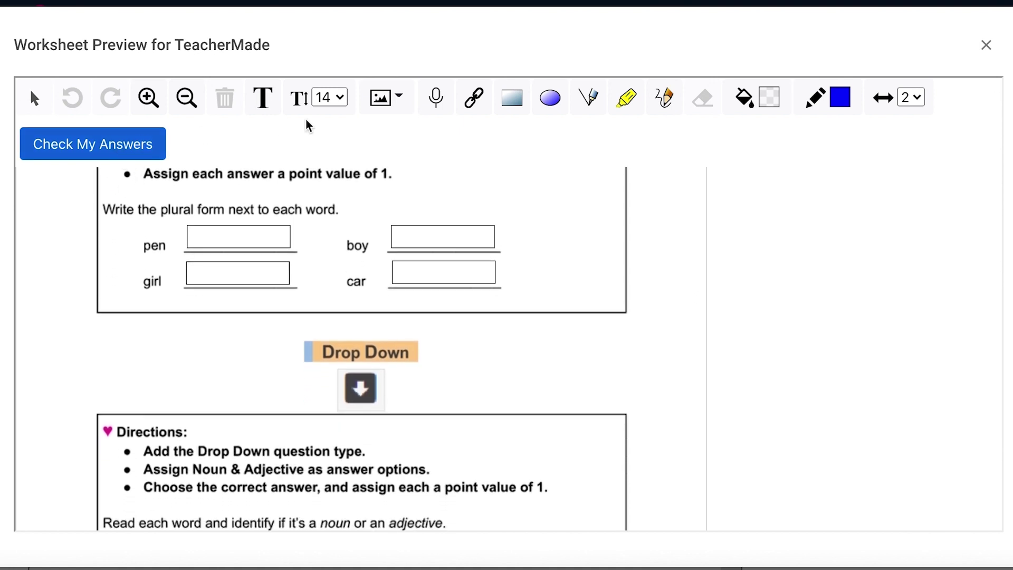
{"action": "left_click", "coordinate": [986, 46]}
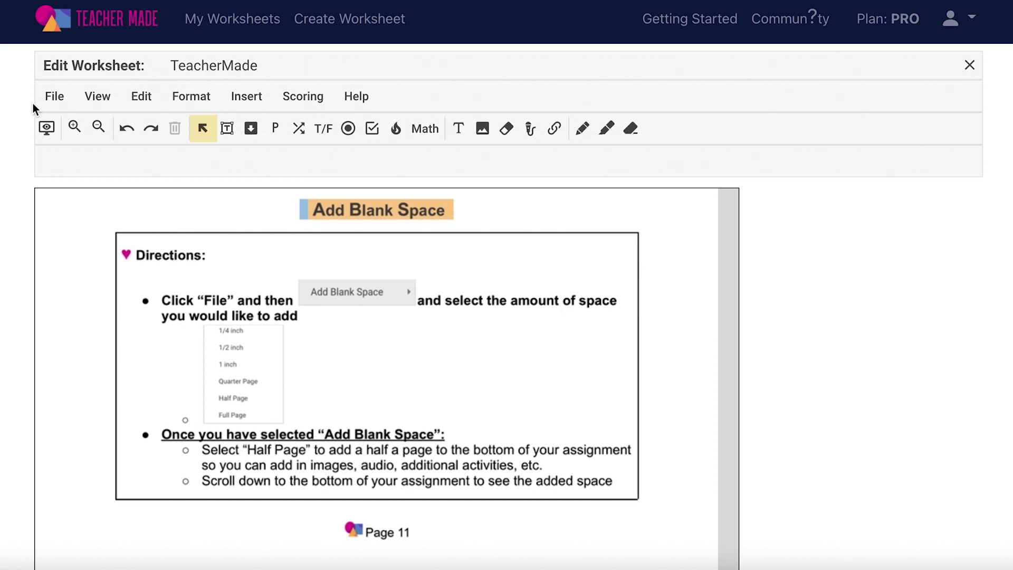
Add a half page of blank space at the worksheet's end and scroll down to it.
{"action": "left_click", "coordinate": [54, 96]}
{"action": "mouse_move", "coordinate": [72, 153]}
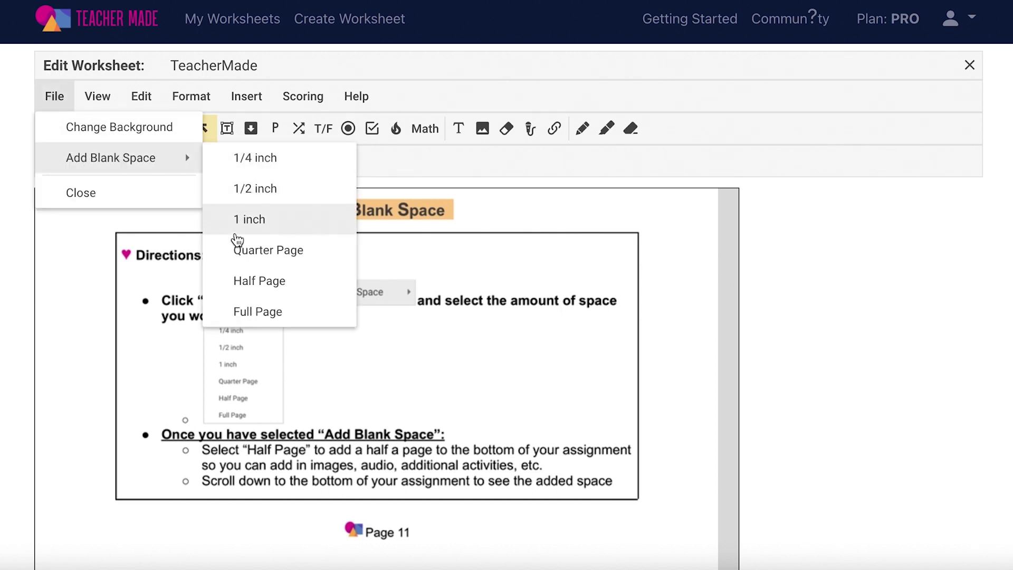
{"action": "left_click", "coordinate": [244, 274]}
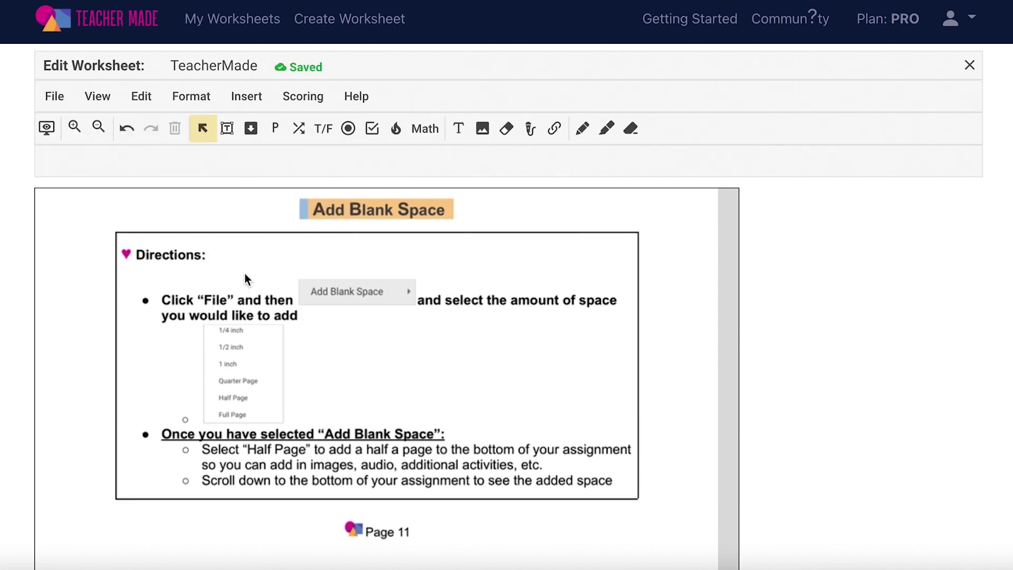
{"action": "scroll", "coordinate": [245, 273], "scroll_direction": "down", "scroll_amount": 20}
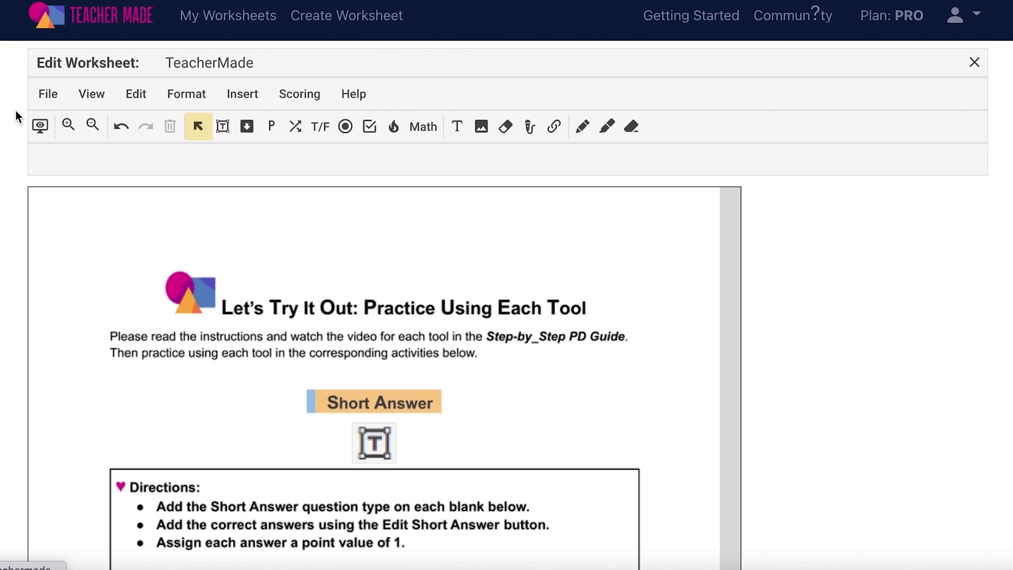
Start File > Change Background and confirm replacing the current background.
{"action": "left_click", "coordinate": [46, 95]}
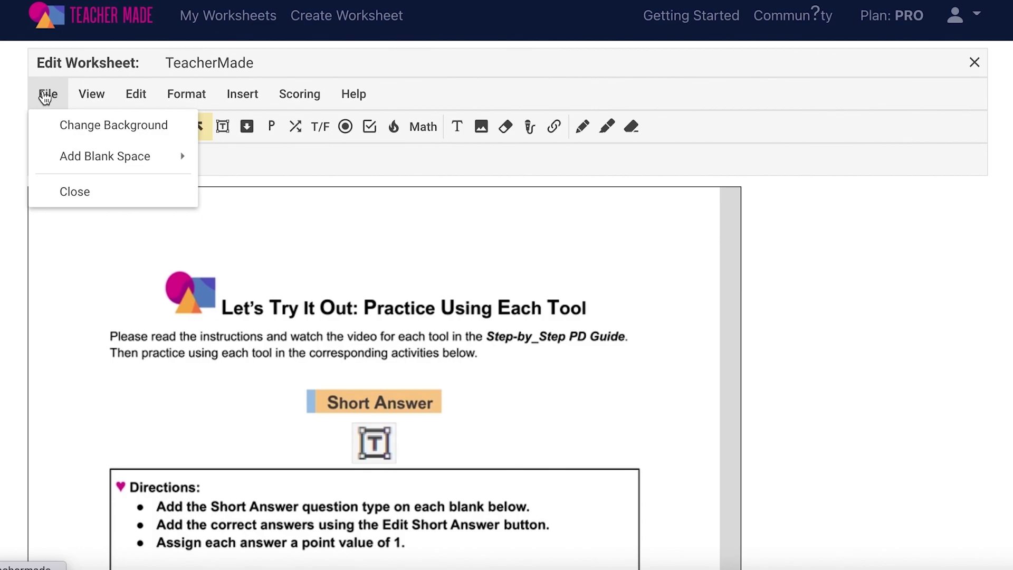
{"action": "left_click", "coordinate": [74, 127]}
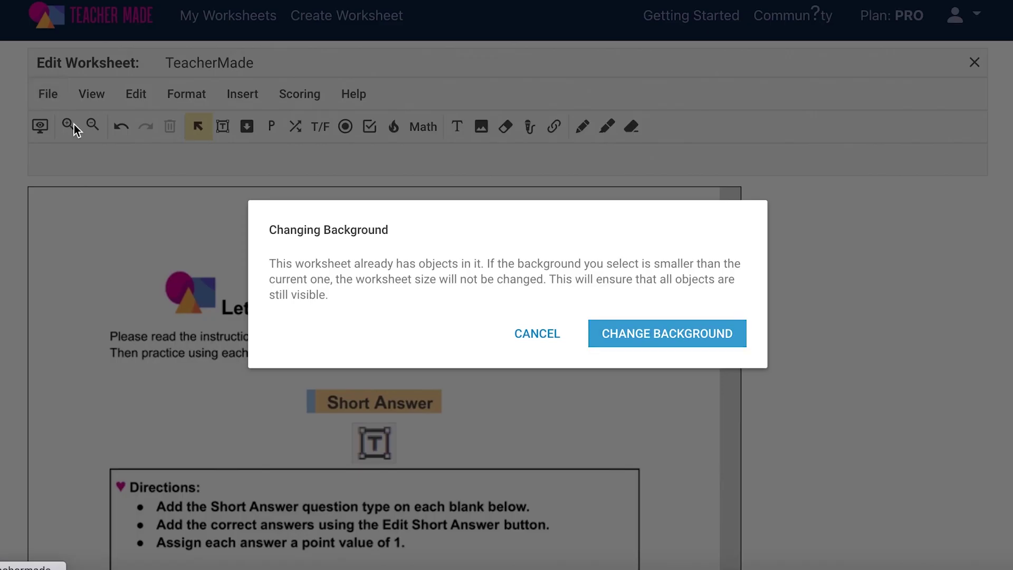
{"action": "left_click", "coordinate": [609, 340]}
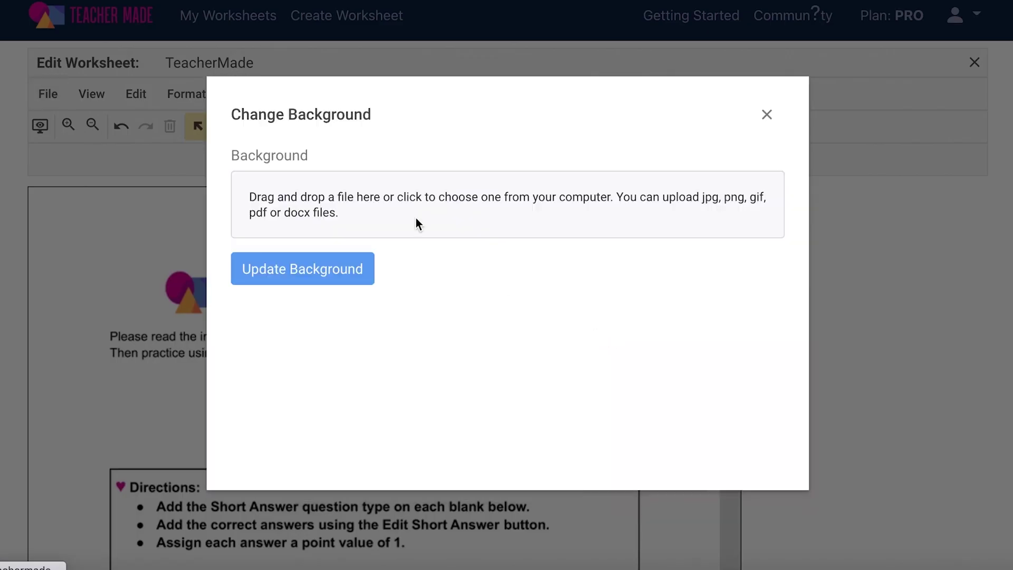
Upload TeacherMade Sampler.pdf, select all pages, and update the background.
{"action": "left_click", "coordinate": [376, 197]}
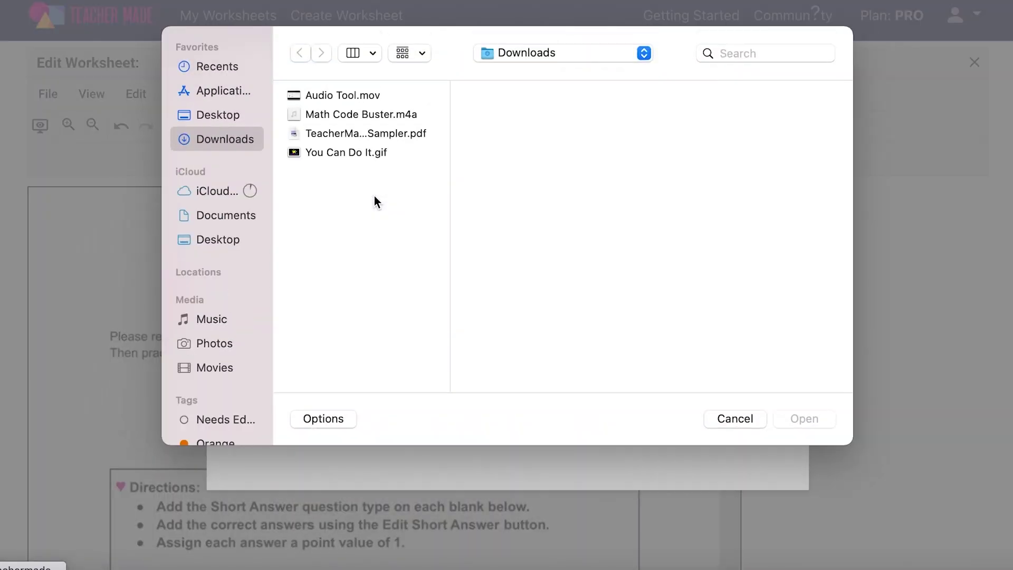
{"action": "left_click", "coordinate": [362, 137]}
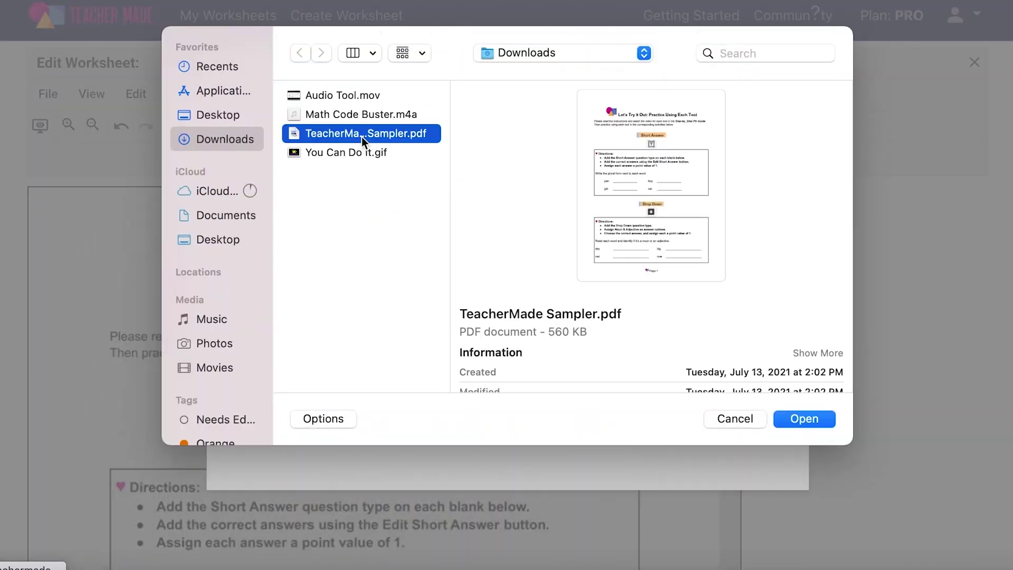
{"action": "left_click", "coordinate": [800, 417]}
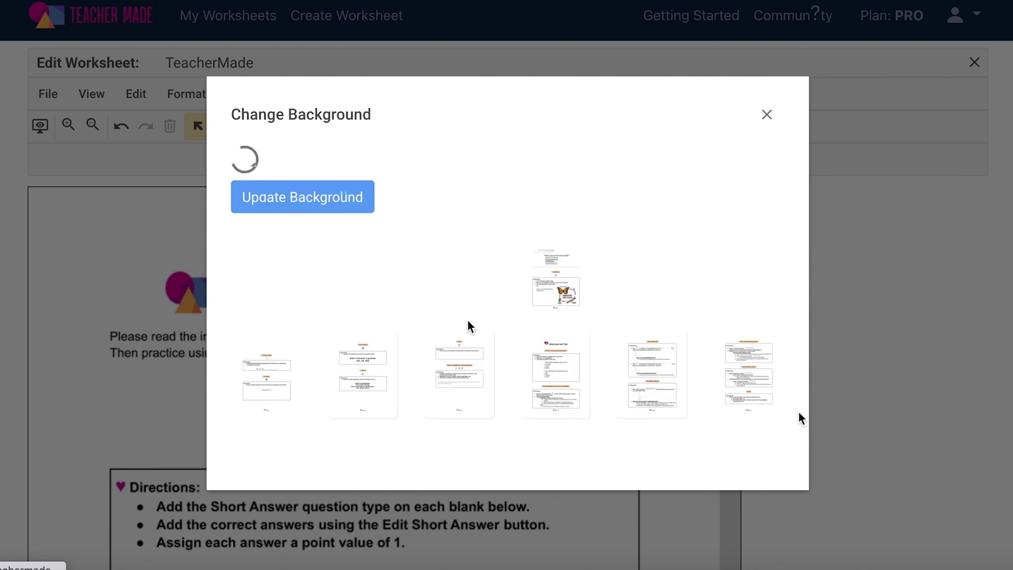
{"action": "left_click", "coordinate": [237, 216]}
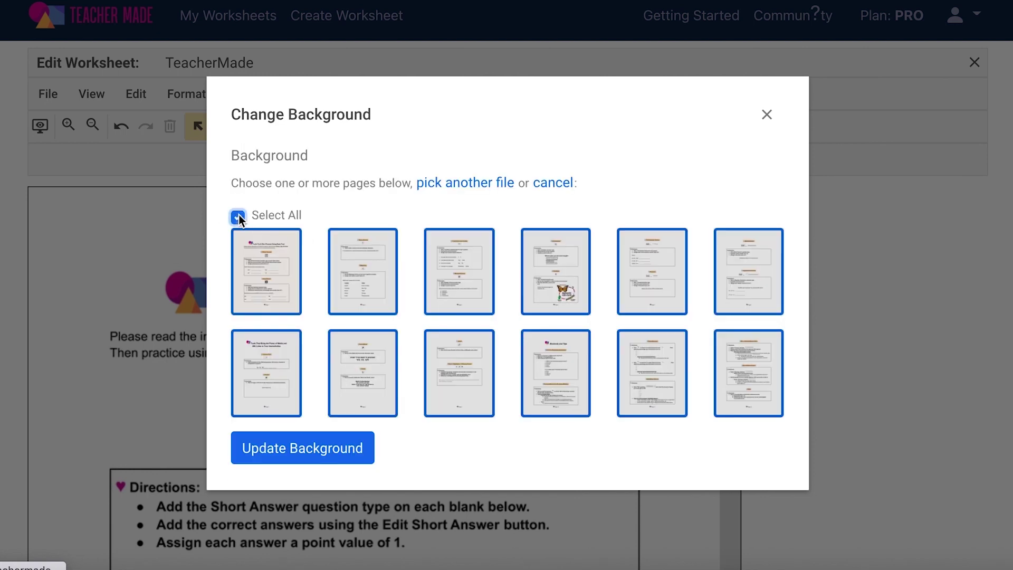
{"action": "left_click", "coordinate": [277, 447]}
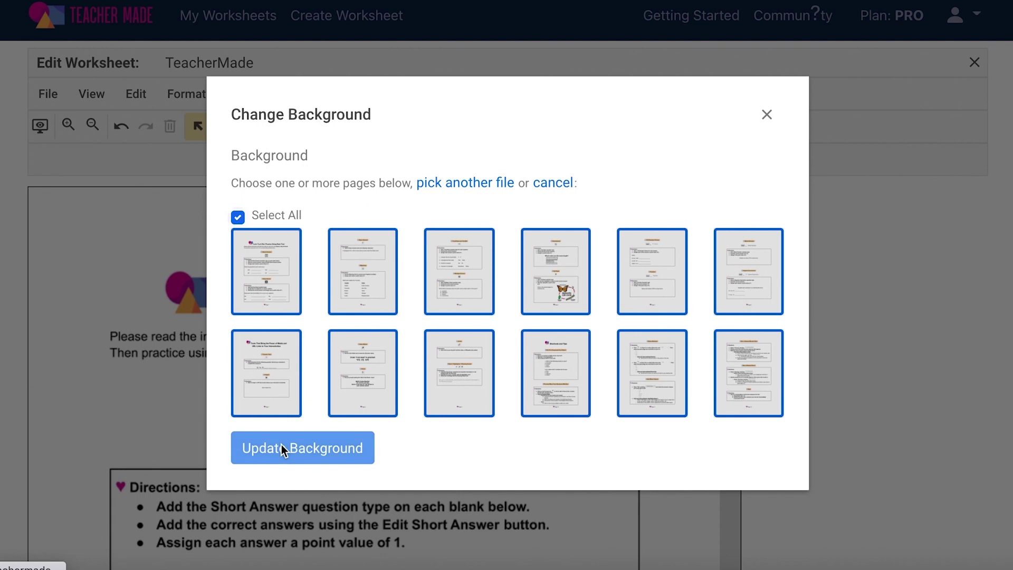